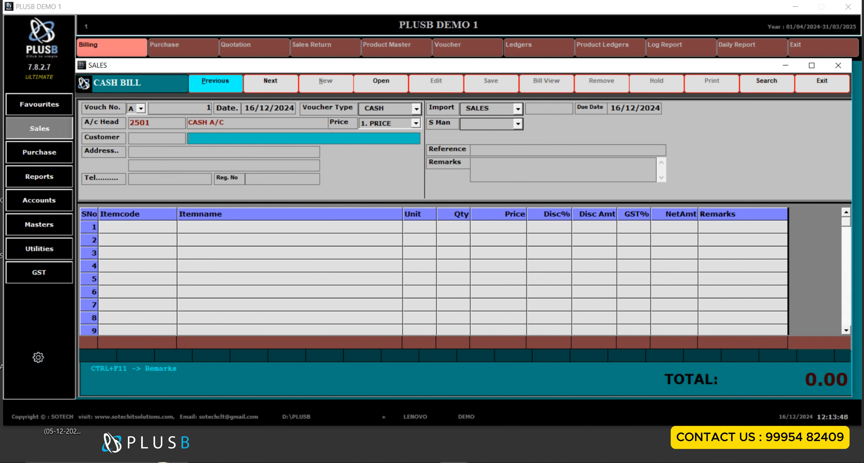
Look through the customer selection list and the Customer Master from the sales bill, closing each one.
key(F5)
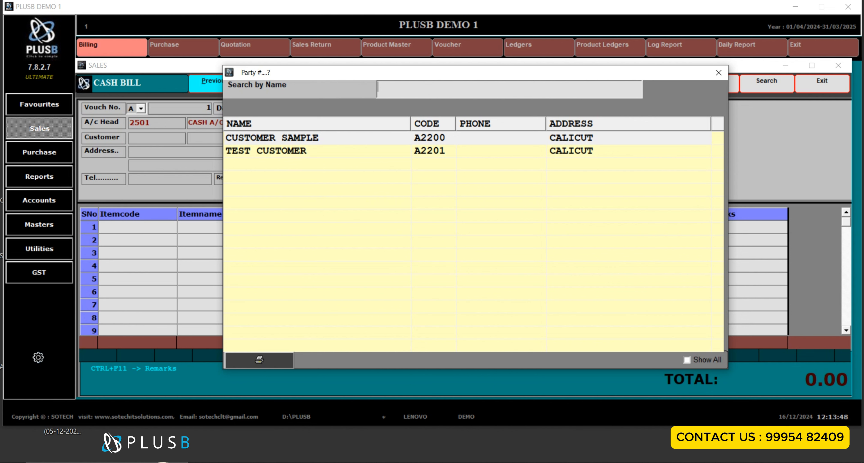
click(719, 73)
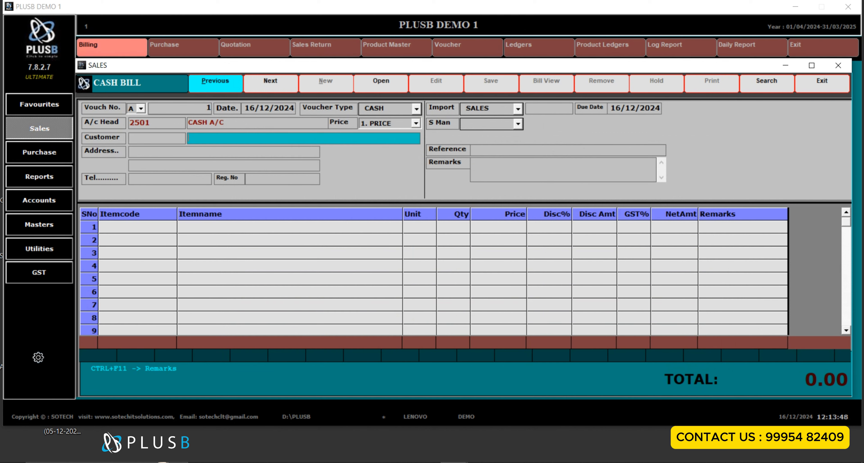
key(F3)
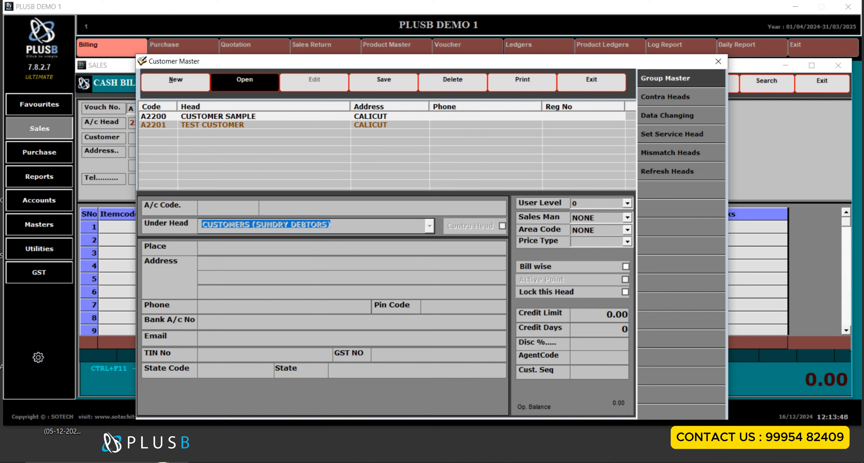
drag(433, 62, 428, 53)
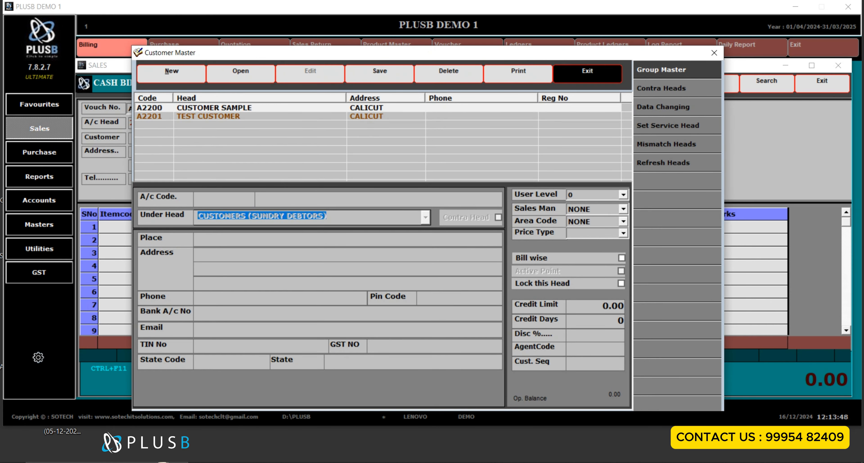
click(587, 74)
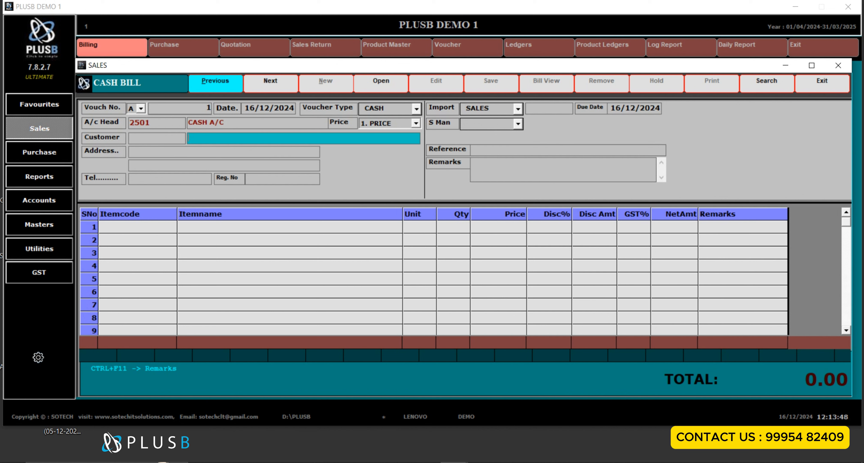
text(TEST CUST)
key(BackSpace)
key(BackSpace)
key(BackSpace)
key(BackSpace)
key(BackSpace)
key(BackSpace)
key(BackSpace)
key(BackSpace)
Set the voucher type to CREDIT and select CUSTOMER SAMPLE as the customer, accepting the filled-in address details.
click(416, 109)
click(379, 127)
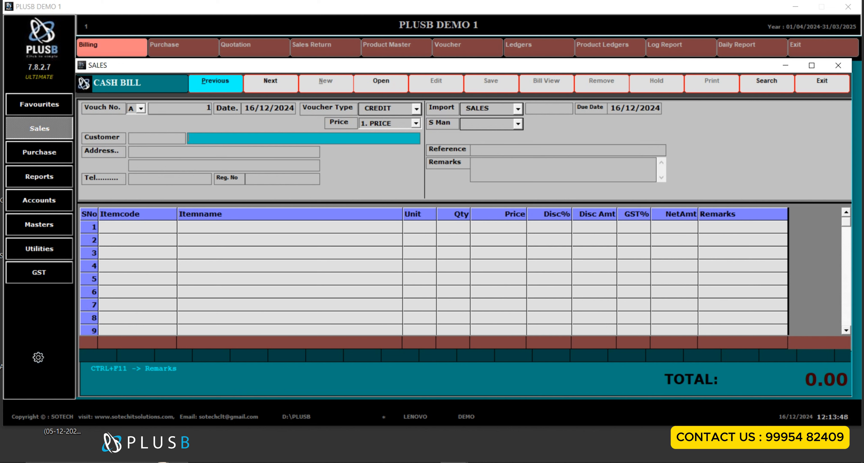
key(Return)
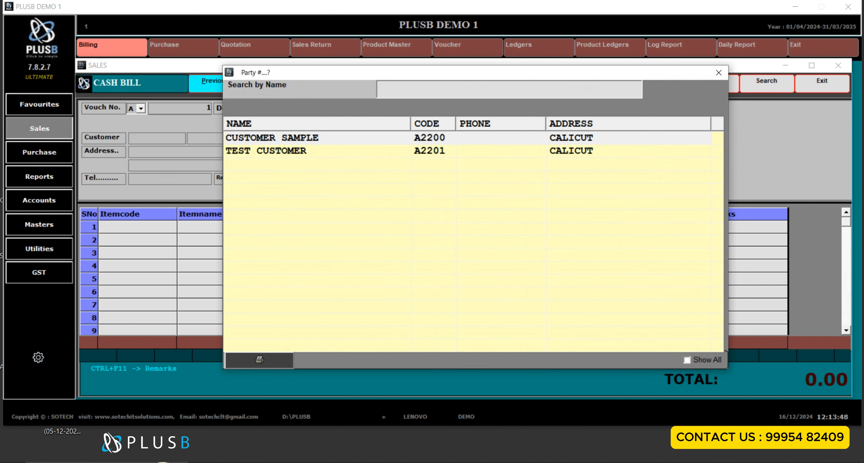
key(Down)
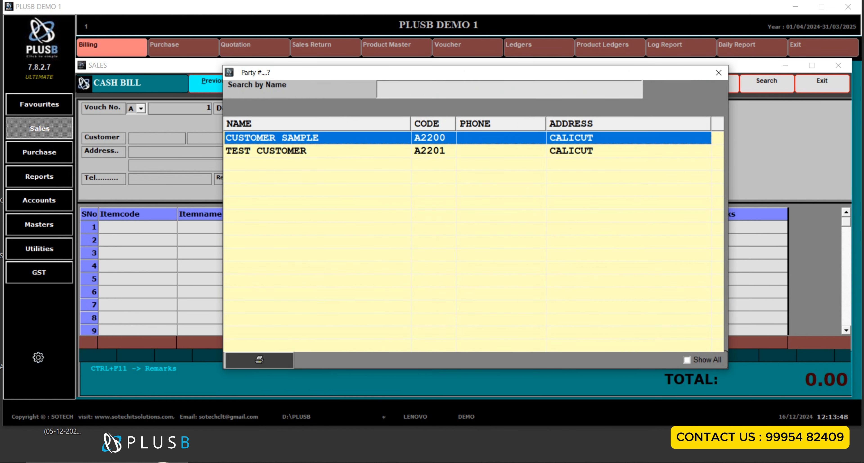
key(Return)
key(Return)
key(Return)
key(Return)
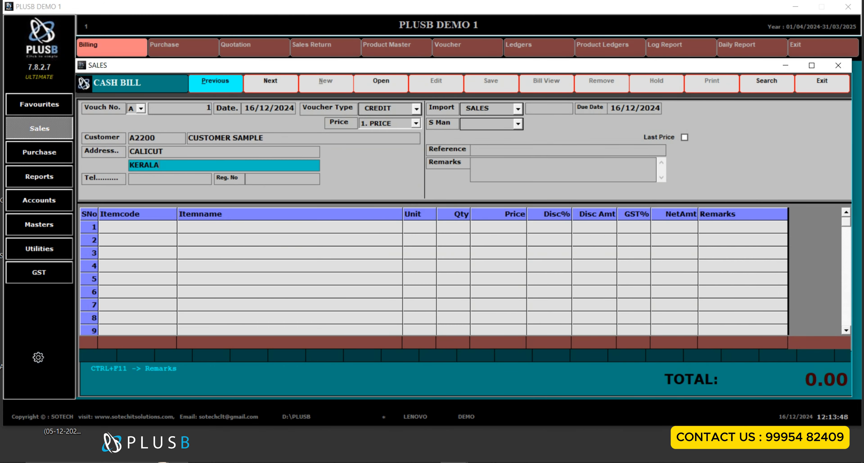
key(Return)
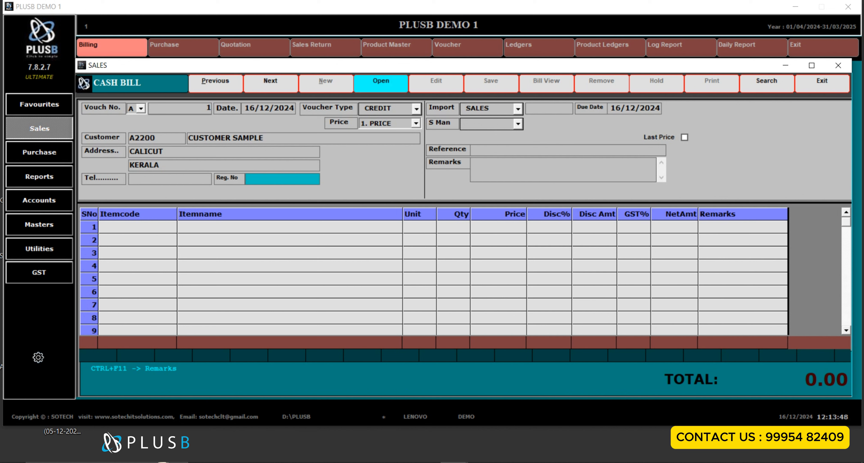
Set the bill's price level to 2. PRICE.
key(Return)
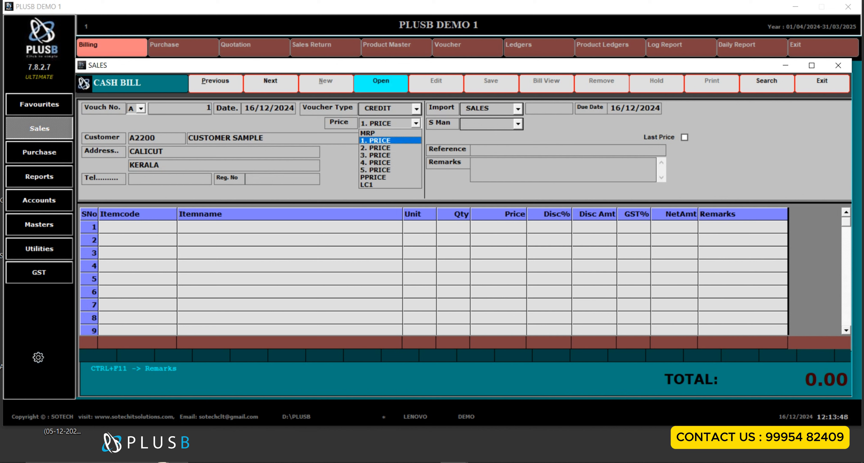
key(Down)
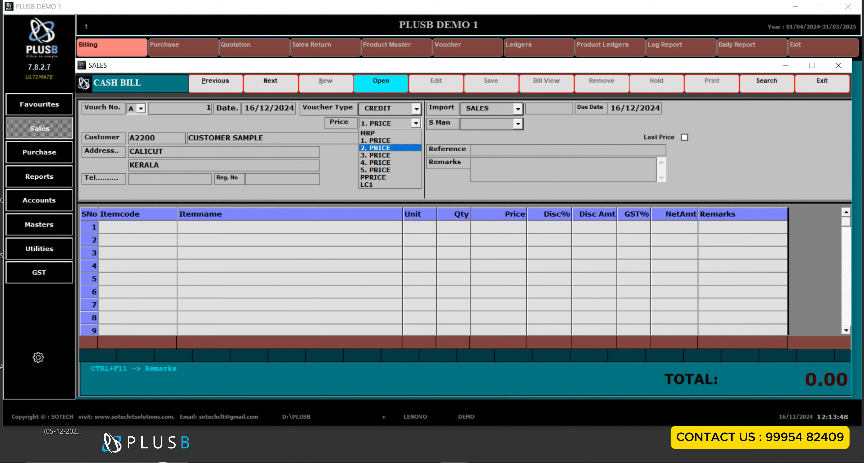
key(Return)
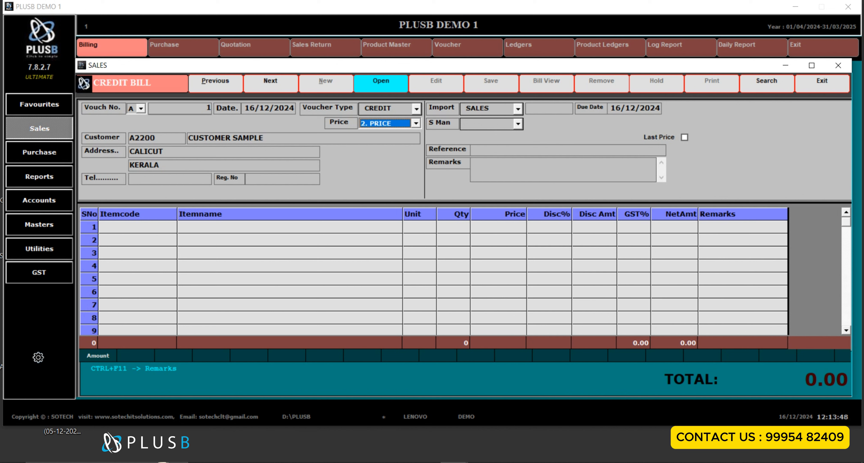
Switch the bill's price level back to 1. PRICE and go to the first item row.
key(alt+Down)
key(Up)
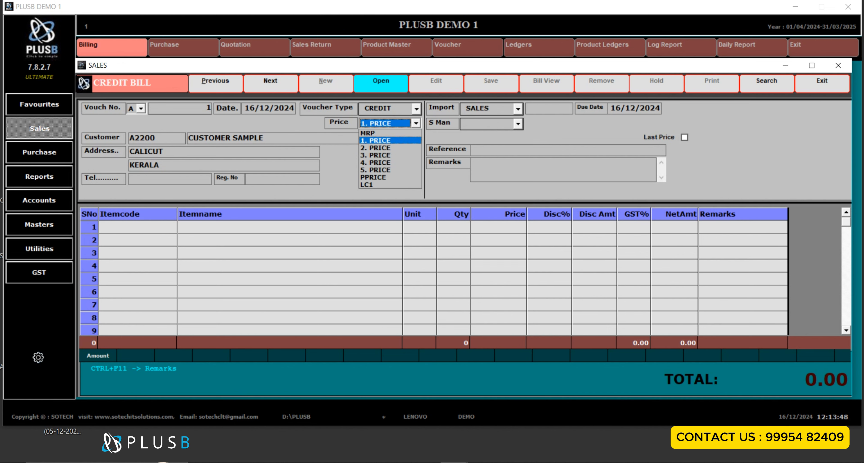
key(Return)
key(Return)
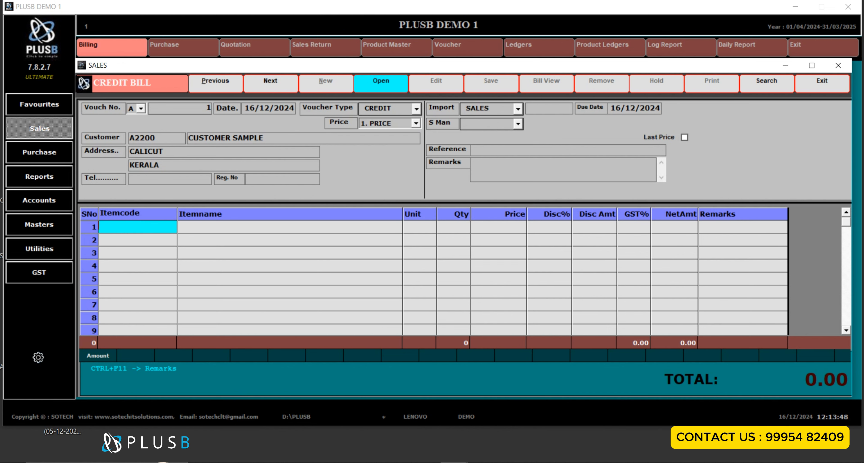
Search the item list for SA and add SAMPLE ITEM to the first row of the bill.
key(Return)
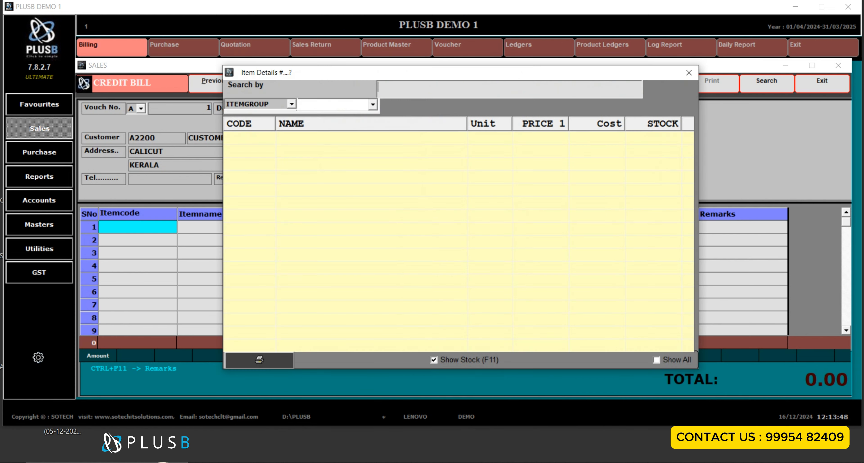
text(T)
key(BackSpace)
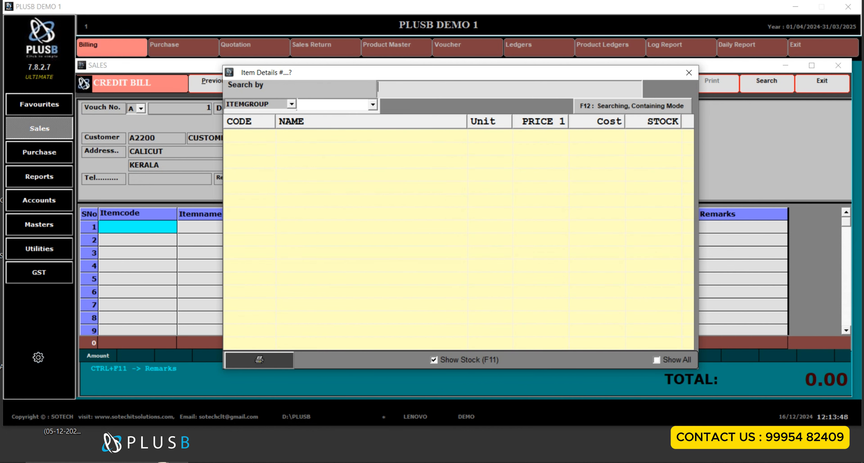
text(SA)
key(Down)
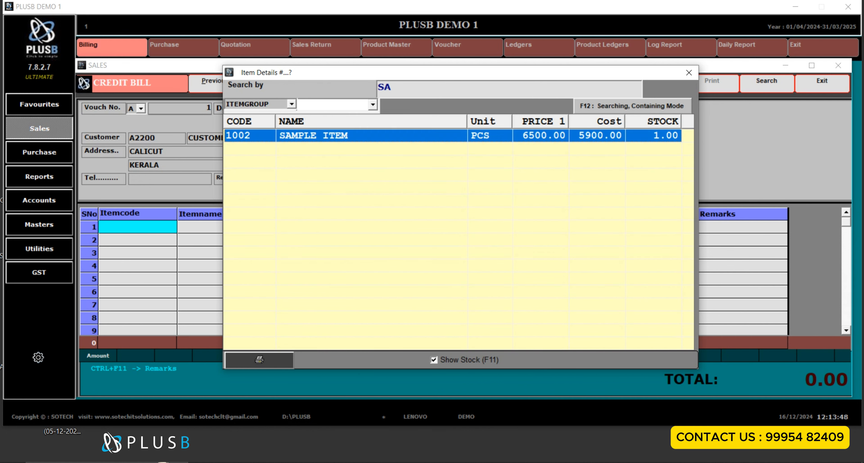
key(Return)
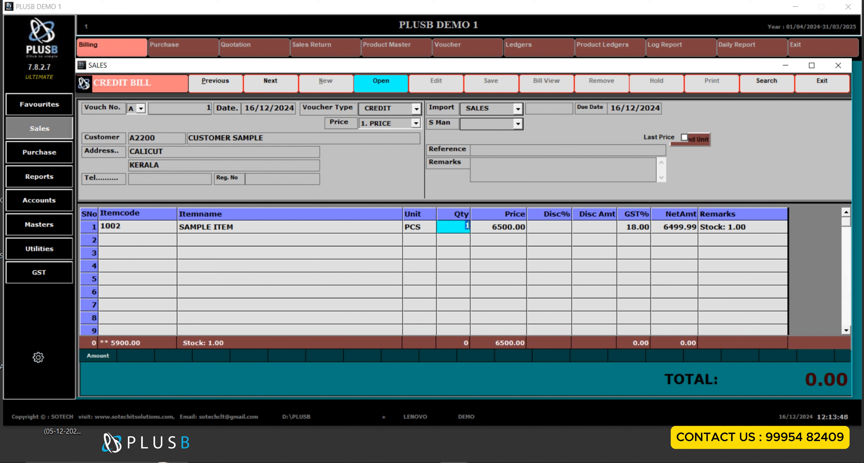
Set the SAMPLE ITEM quantity to 5, accept its listed price and leave the discount empty.
text(5)
key(Return)
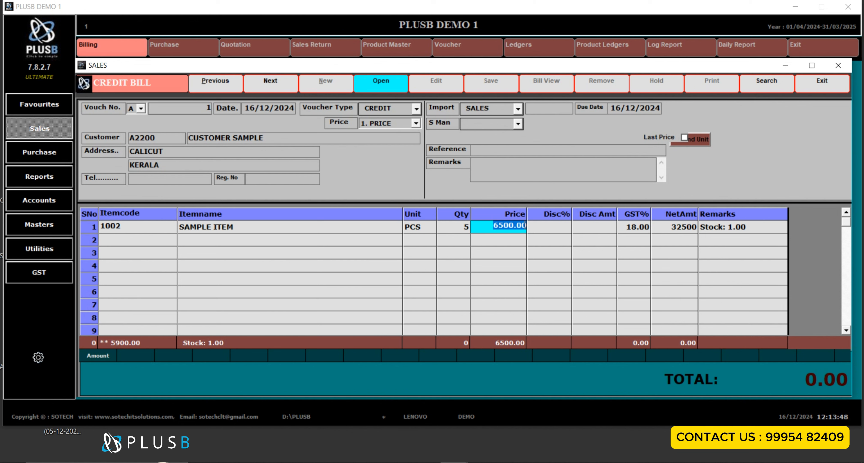
key(Return)
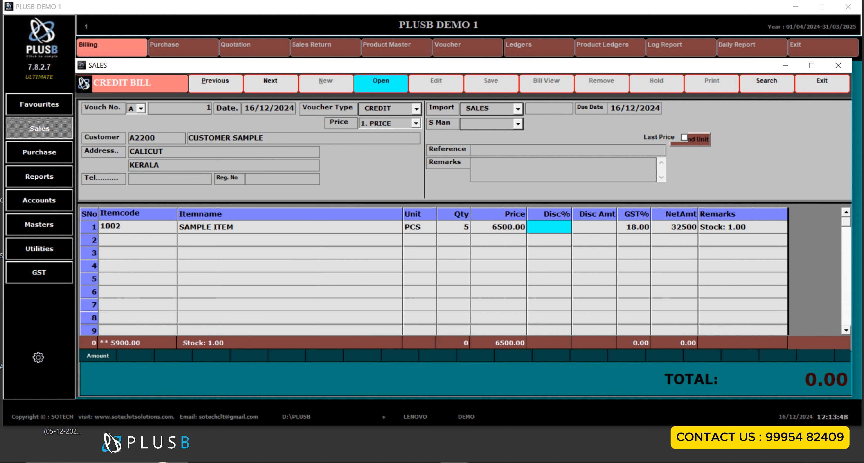
key(Return)
key(Return)
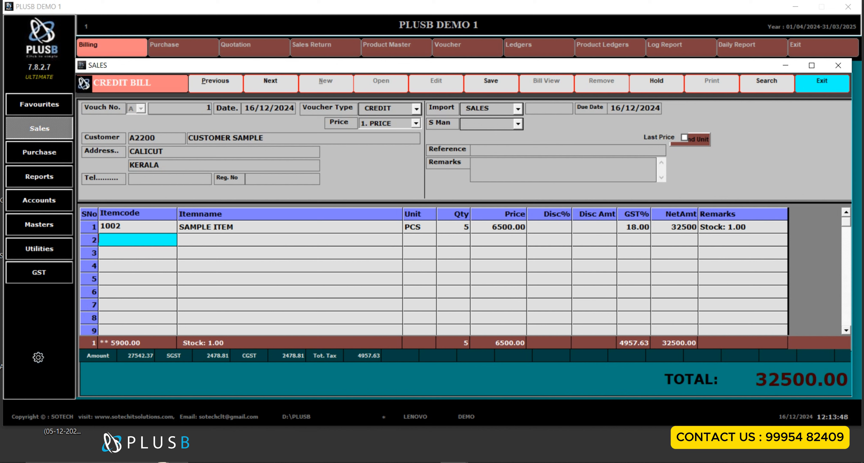
Open the bill's discount and other details and enter a paid amount of 2500, leaving special discount and handling empty.
key(F9)
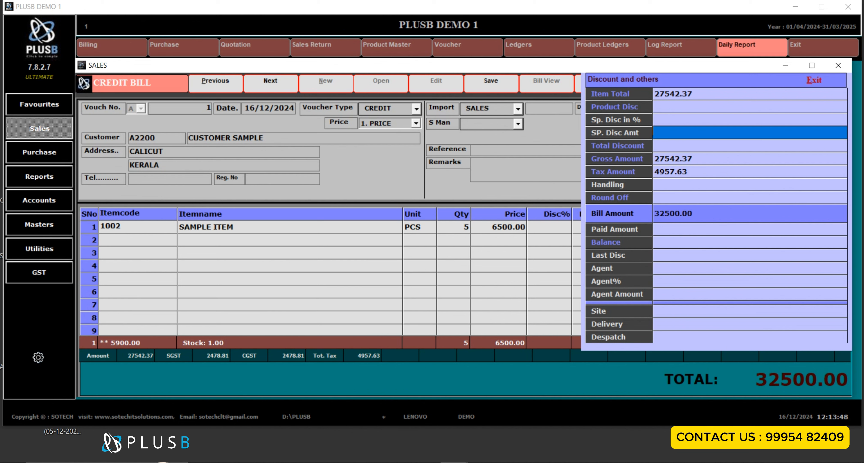
key(Return)
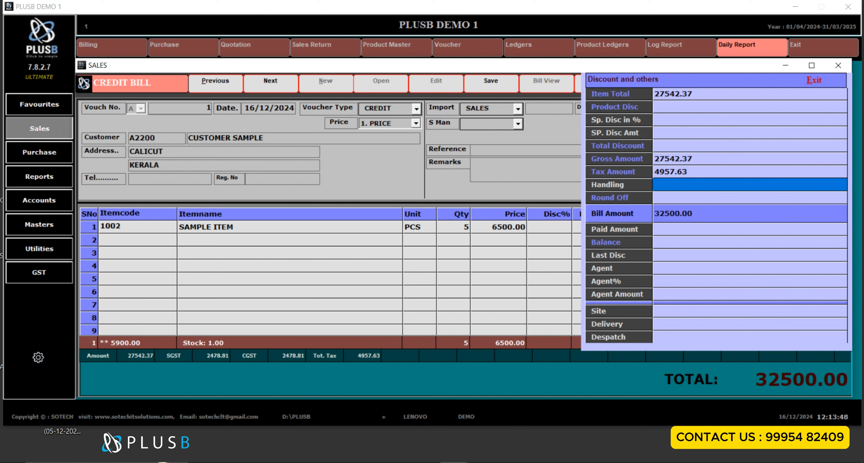
key(Return)
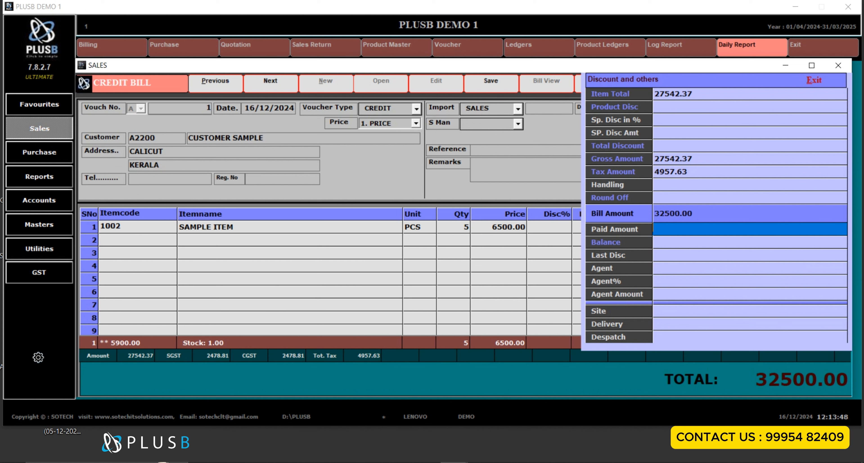
text(2500)
key(Return)
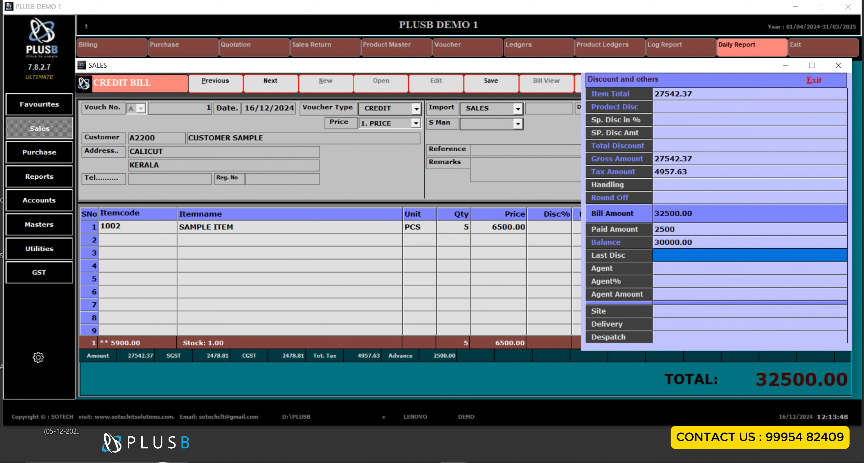
Assign the first listed agent to the bill with an agent percentage of 15, accepting the calculated agent amount.
key(Return)
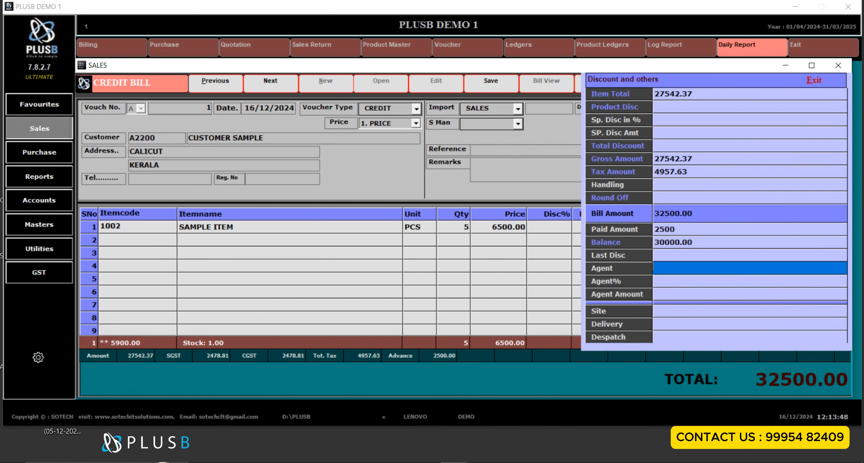
key(Return)
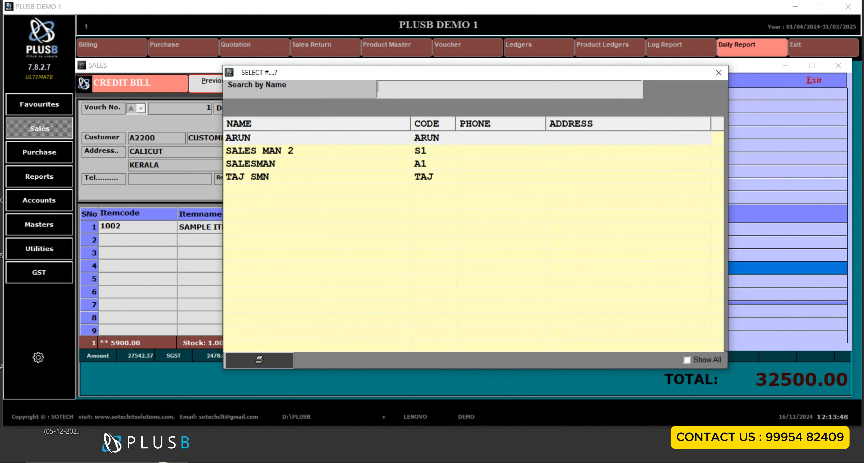
key(Down)
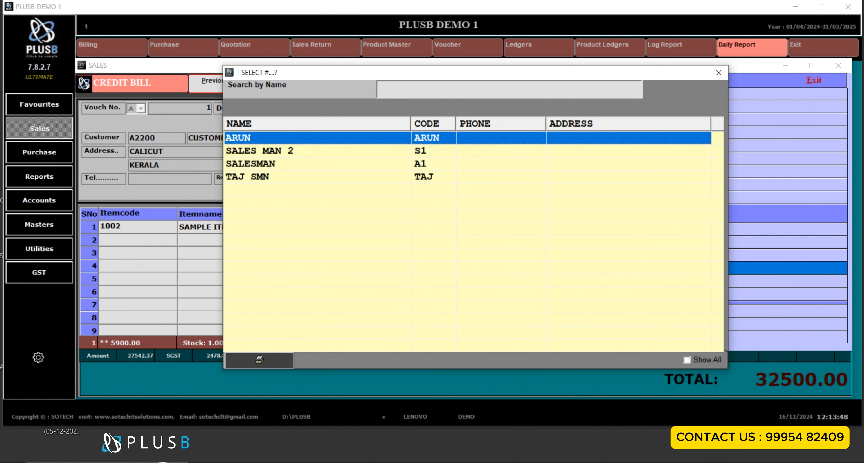
key(Return)
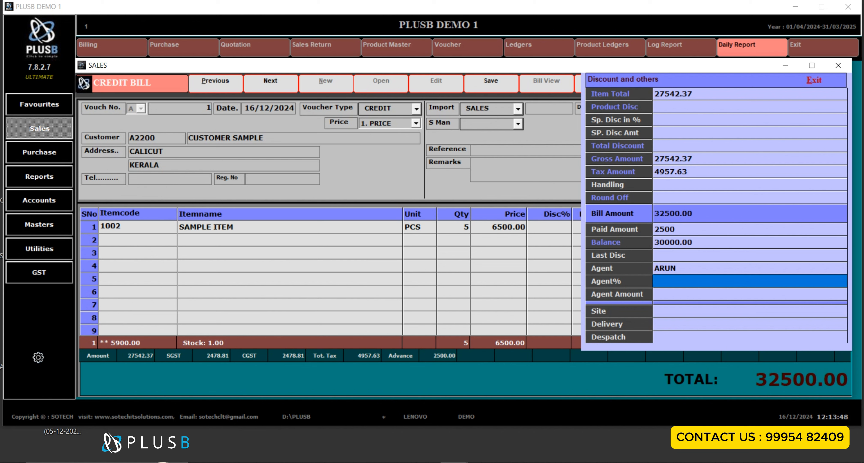
text(15)
key(Return)
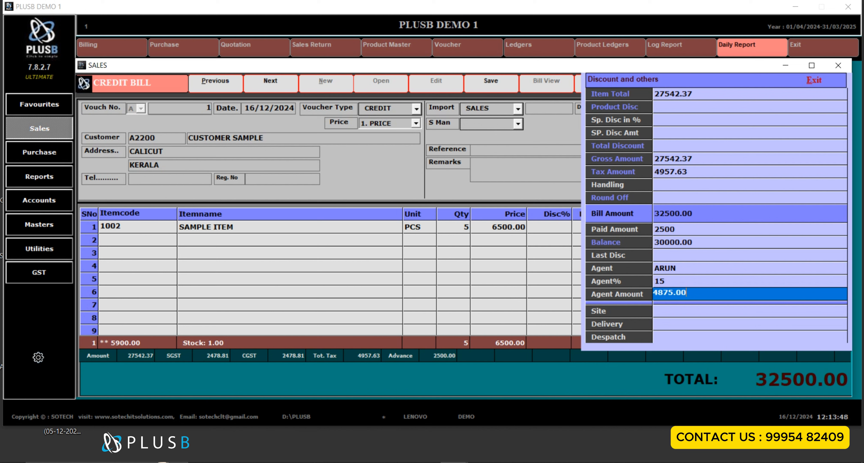
key(Return)
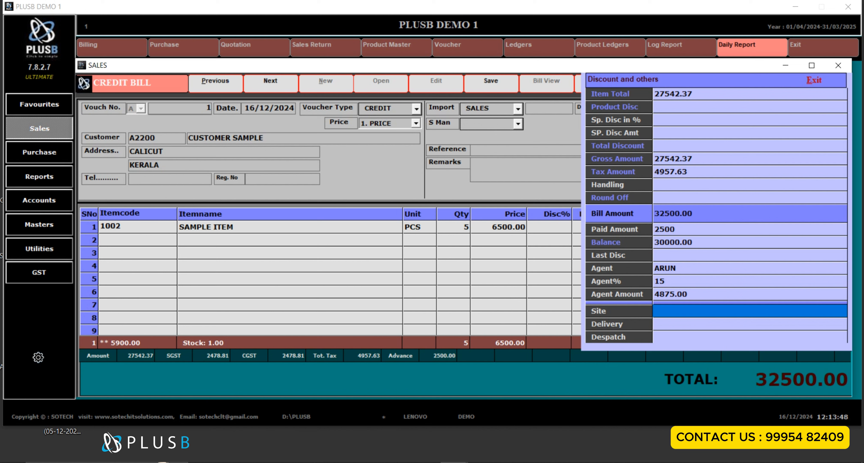
Leave the bill's site, delivery and despatch details empty, and save the bill without printing it.
key(Return)
key(Return)
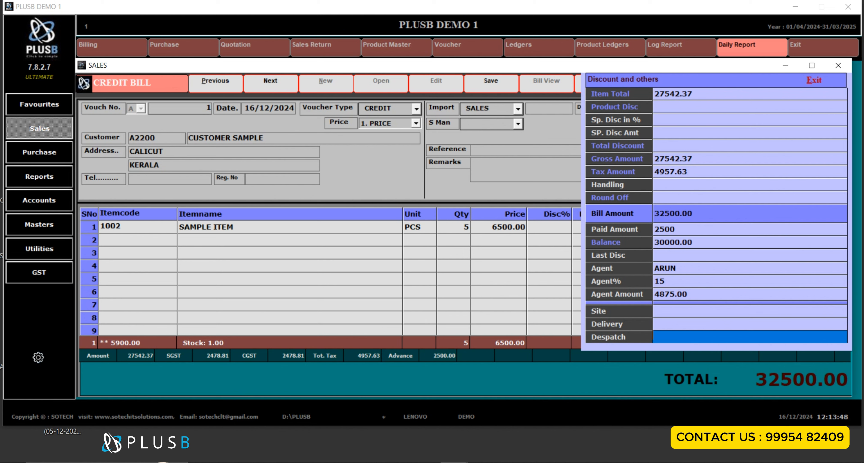
key(Return)
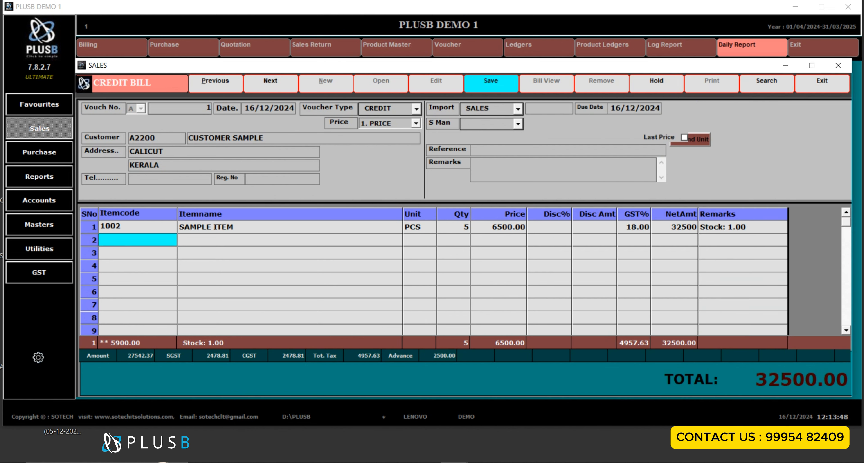
key(Return)
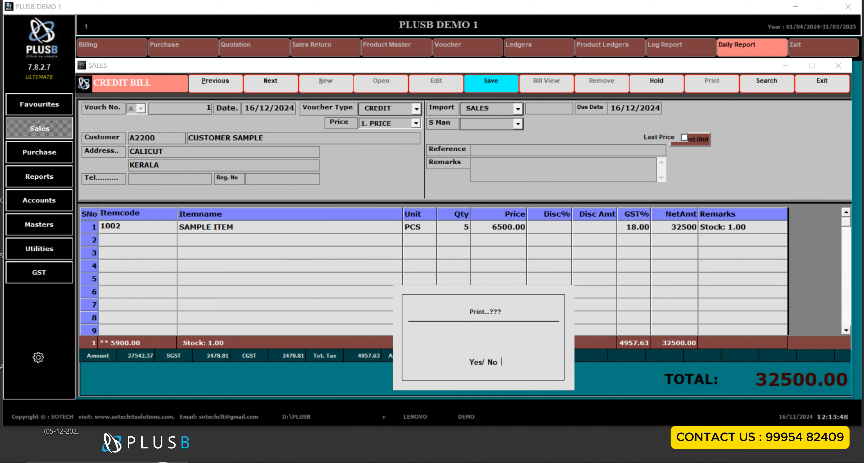
key(n)
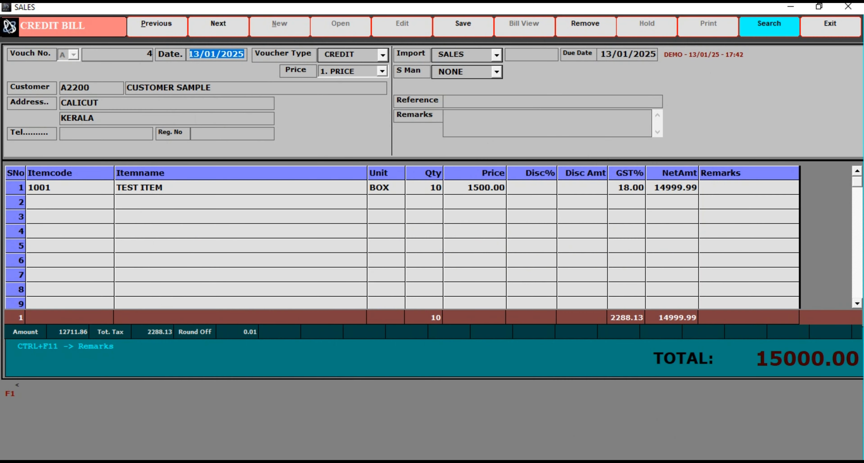
Open the product transaction report for item 1001 in the bill and view its opening, sales, sales return and purchase transactions.
click(69, 187)
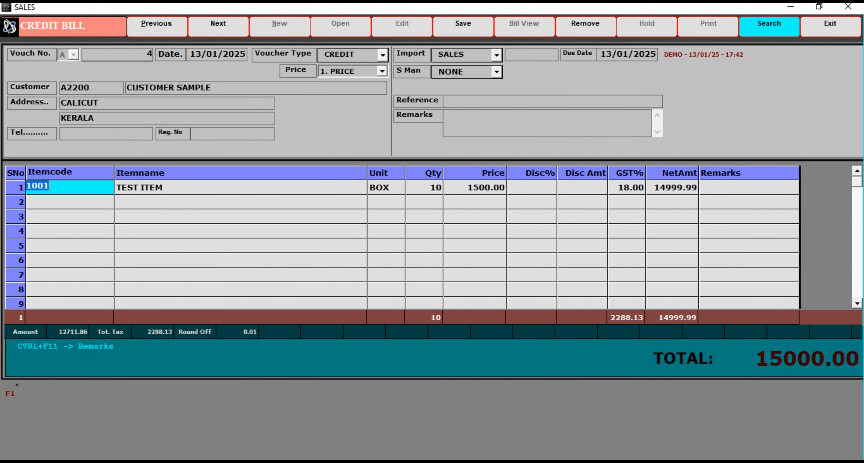
key(F6)
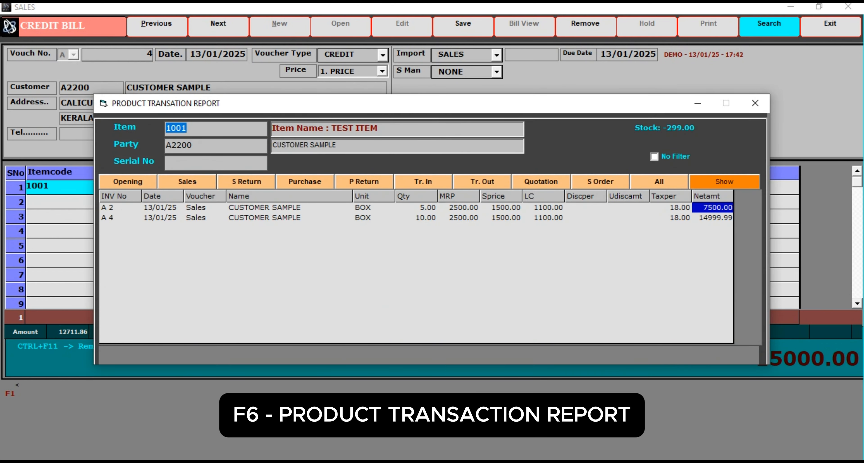
key(Left)
key(Return)
key(Right)
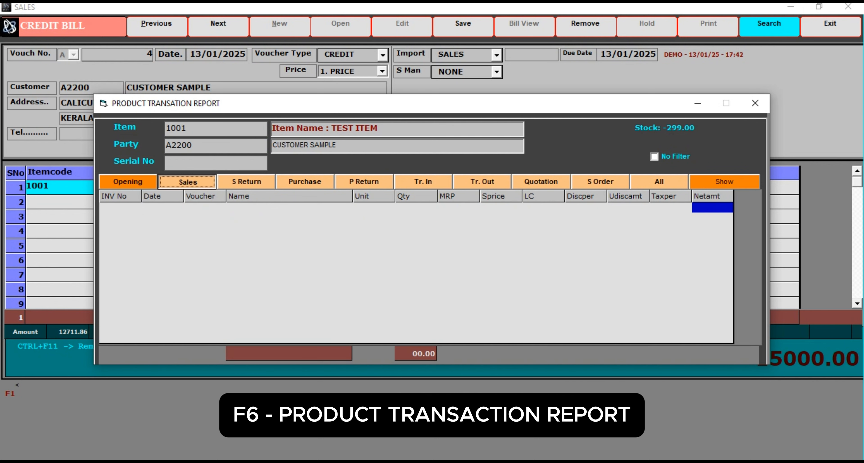
key(Return)
key(Right)
key(Return)
key(Right)
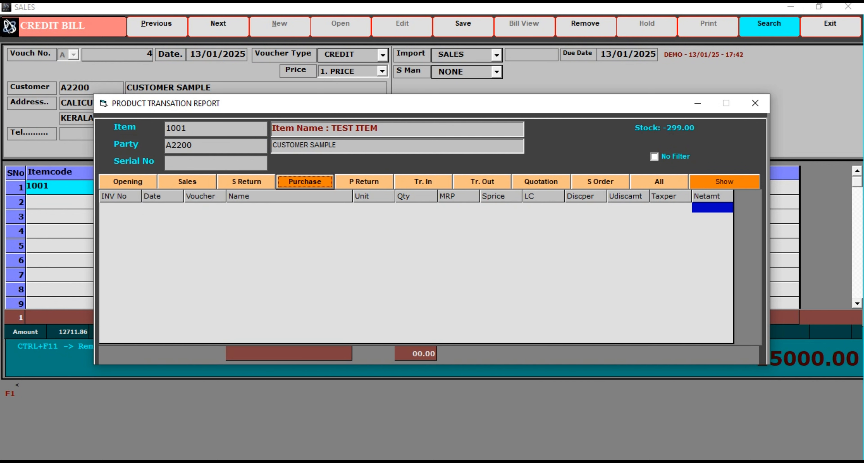
Review the item's sales entries for this customer again, check its sales returns once more, and close the product transaction report.
key(Left)
key(Left)
key(Return)
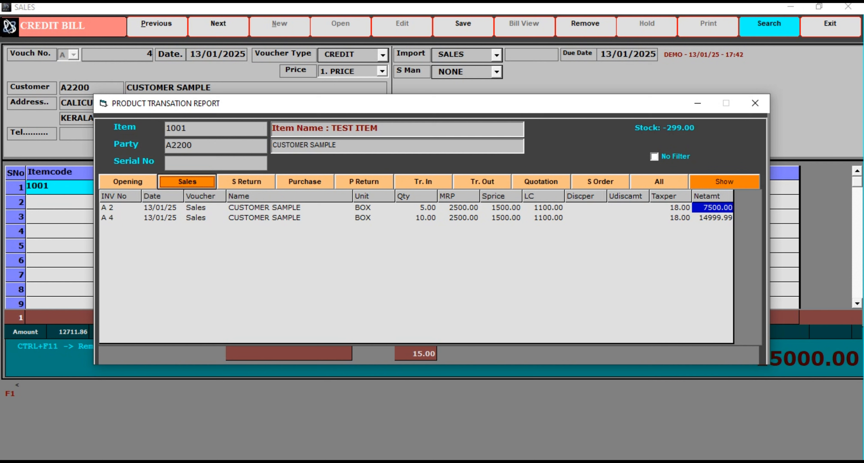
key(Down)
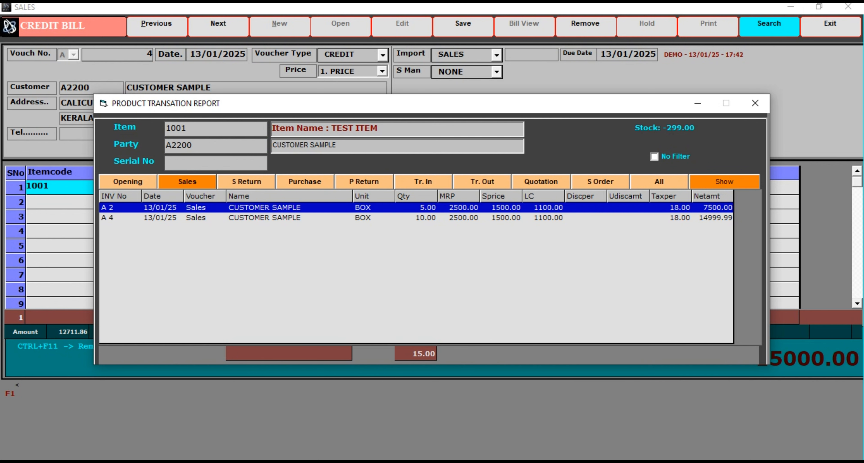
click(246, 182)
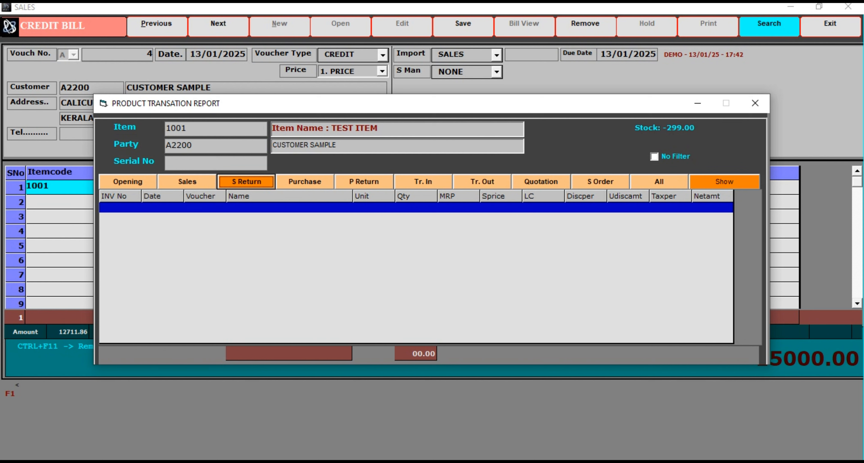
key(Left)
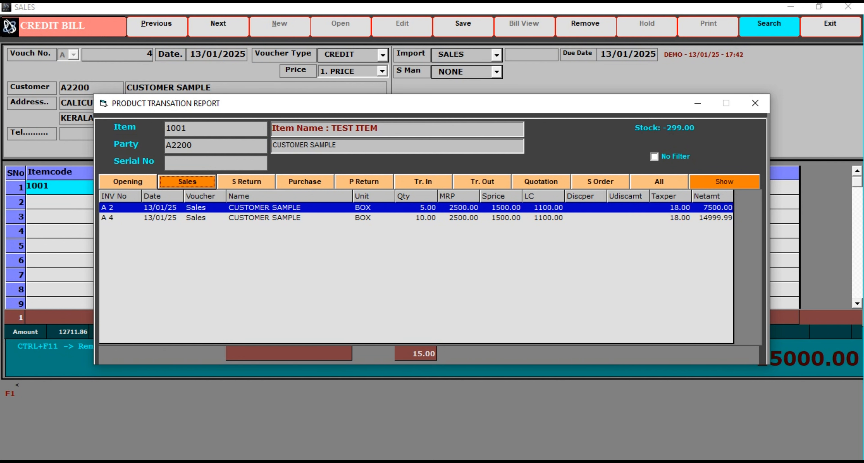
click(756, 103)
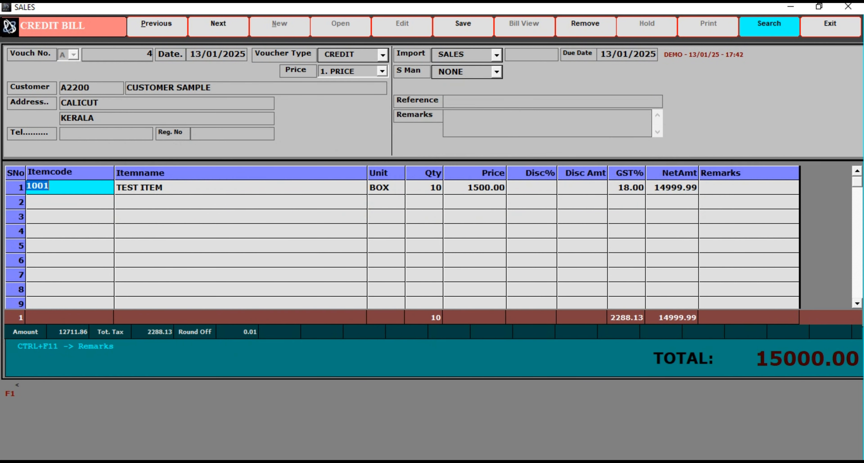
Exit credit bill number 4 without saving.
click(831, 25)
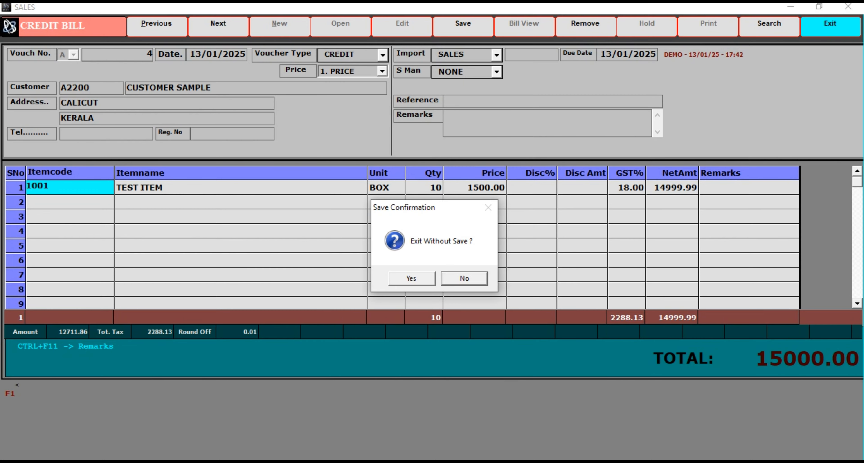
key(y)
key(Return)
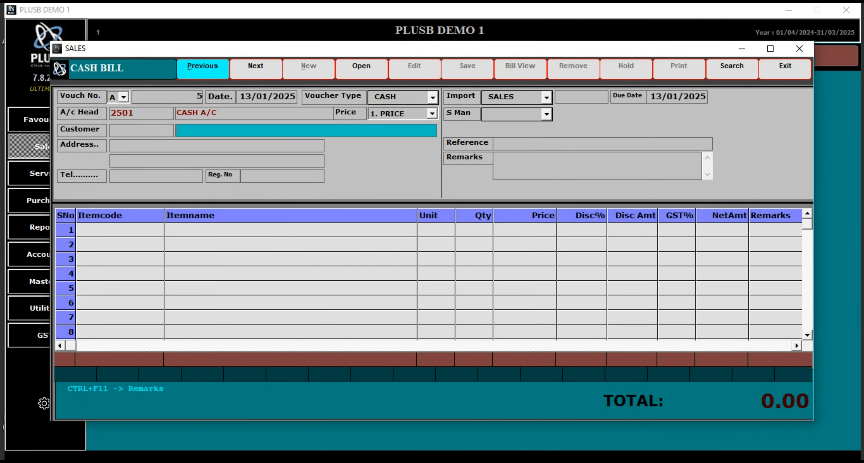
Search for CUS in the cash bill's customer field, pick CUSTOMER SAMPLE, and look up that customer's sales entries.
text(CUS)
key(Return)
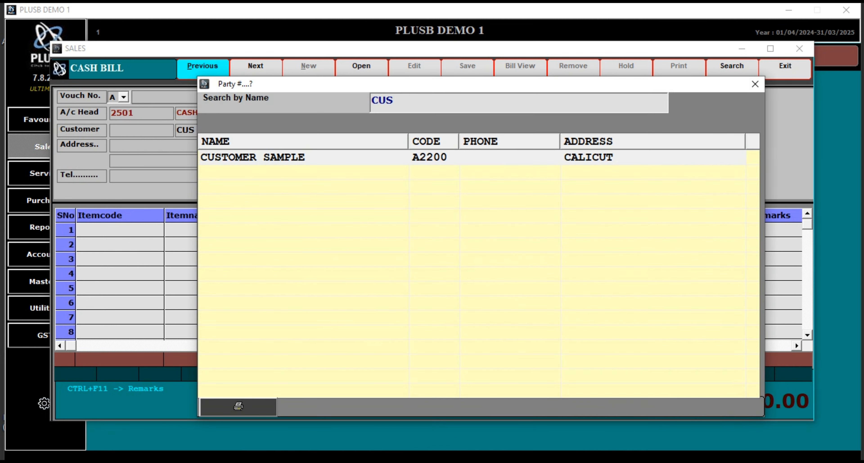
key(Down)
key(Return)
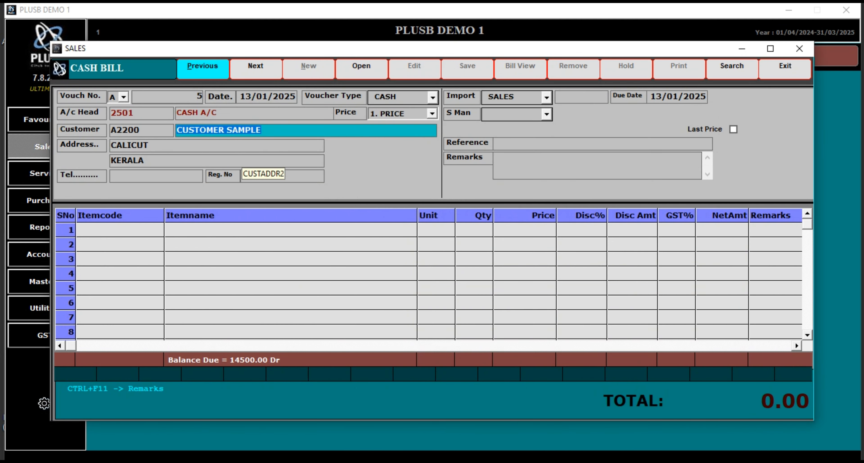
click(732, 69)
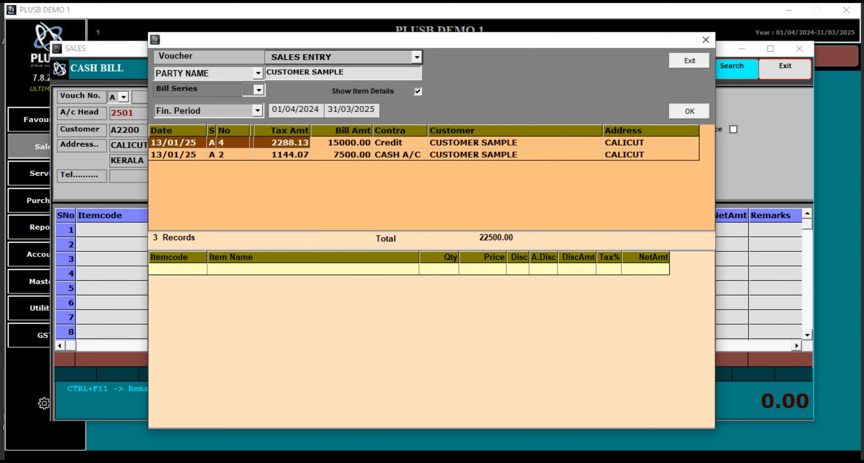
key(Escape)
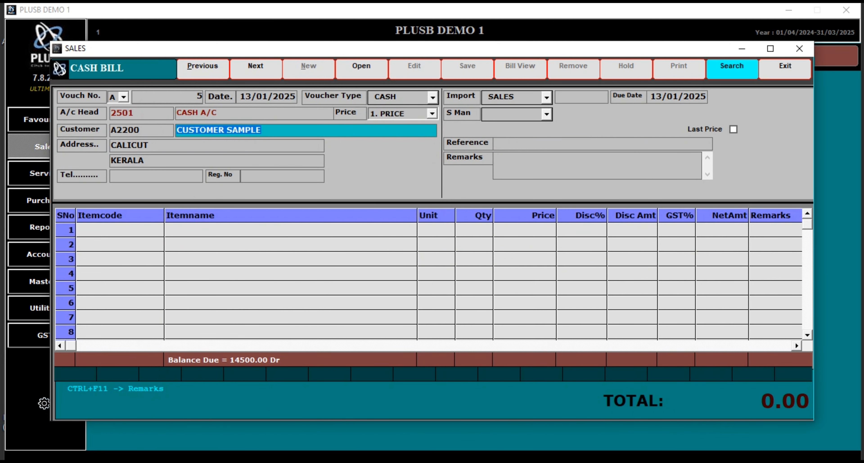
Open the existing sales bill with voucher number 1.
click(362, 69)
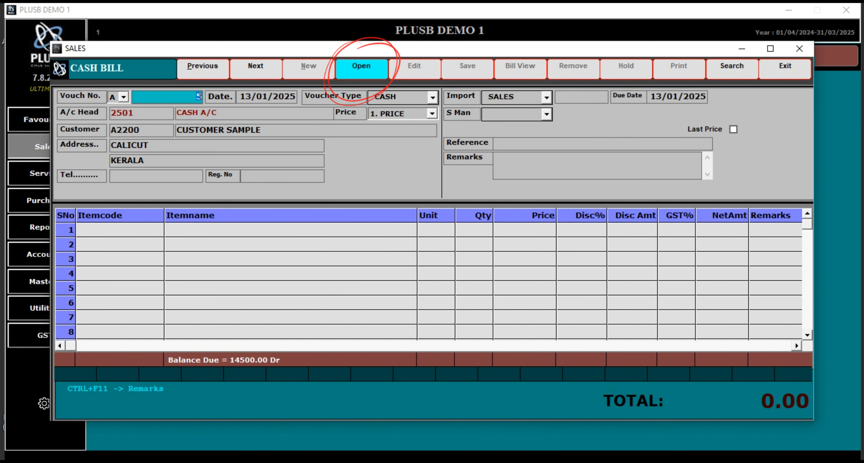
text(1)
key(Return)
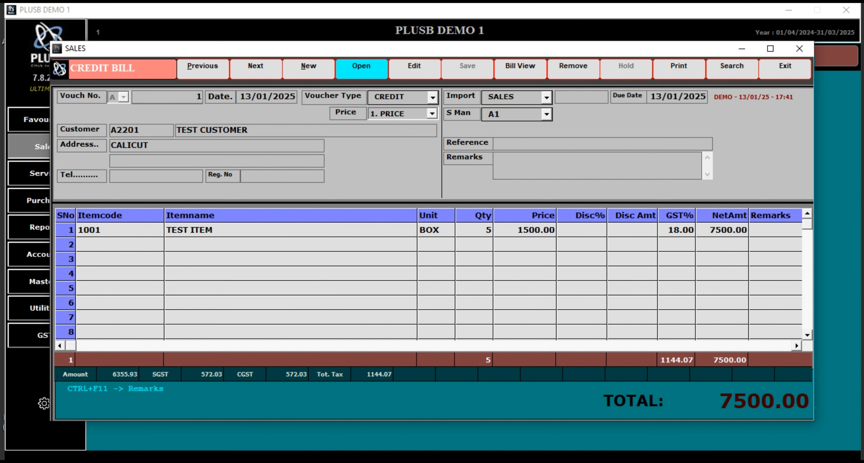
Bring up the list of saved sales bills and search it by bill amount for 7500.
key(Return)
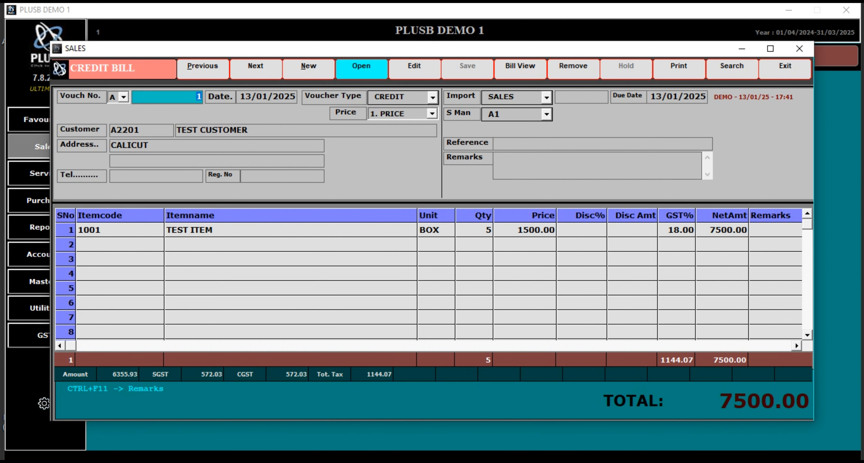
key(F2)
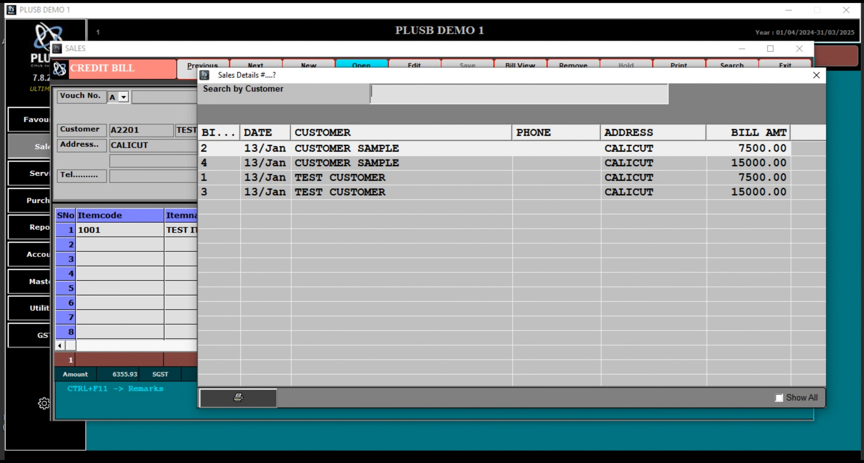
text(755)
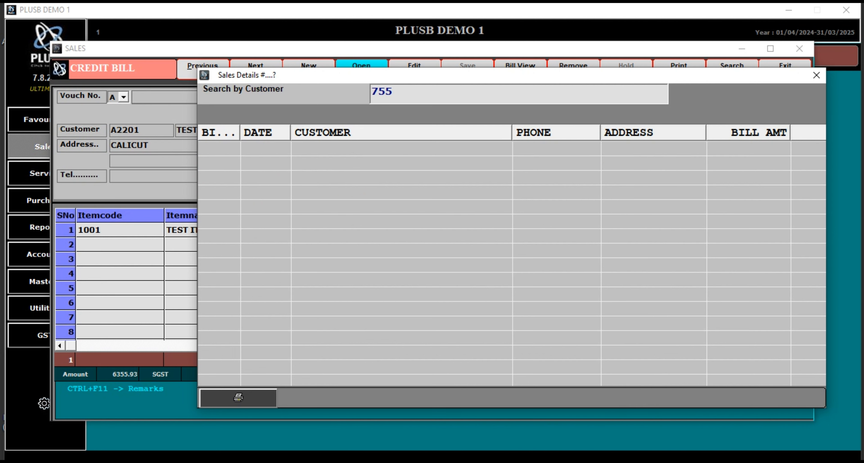
key(BackSpace)
text(00)
click(749, 133)
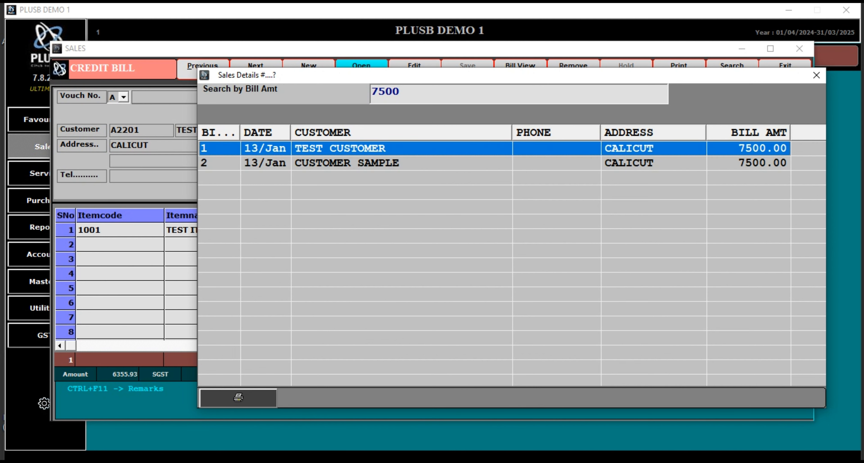
Clear the bill amount search, close the bill list, and exit the opened credit bill.
key(BackSpace)
key(BackSpace)
key(BackSpace)
key(BackSpace)
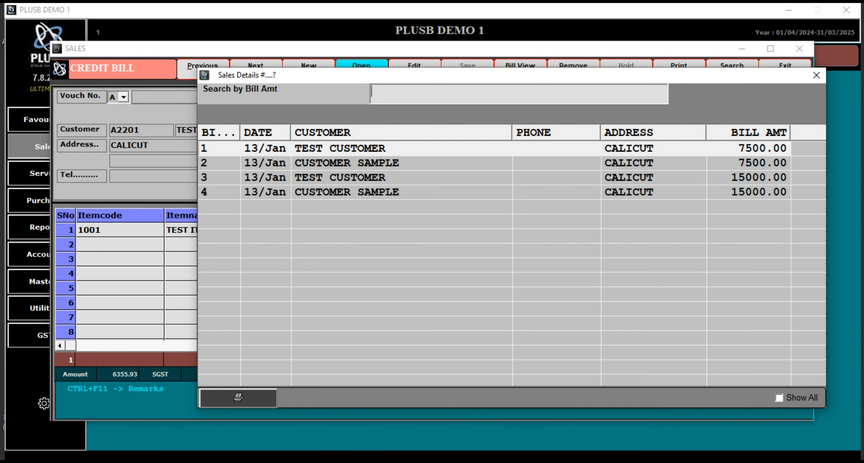
click(817, 75)
click(786, 70)
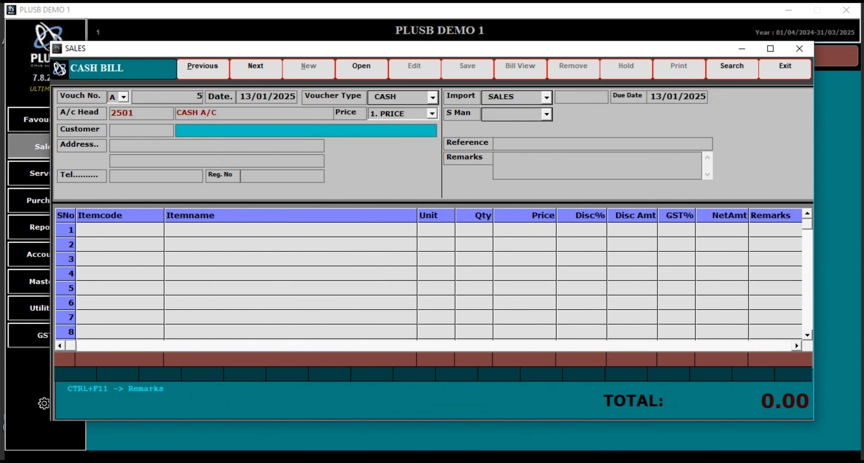
Open the sales entry search and examine the criteria available for finding bills, such as party name, agent, area and bill series.
click(733, 69)
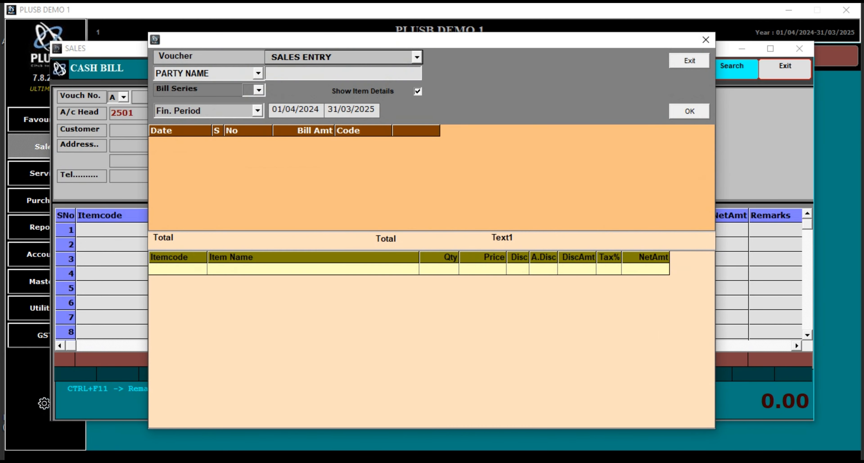
click(258, 73)
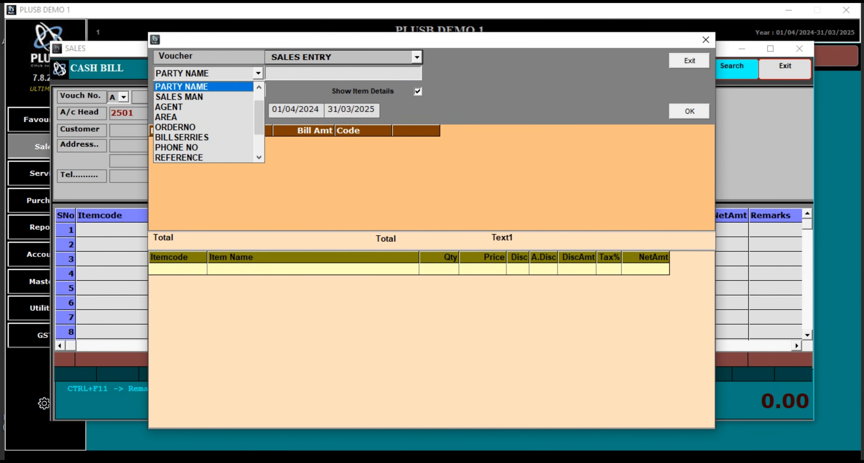
key(Down)
key(Down)
key(Down)
key(Down)
key(Down)
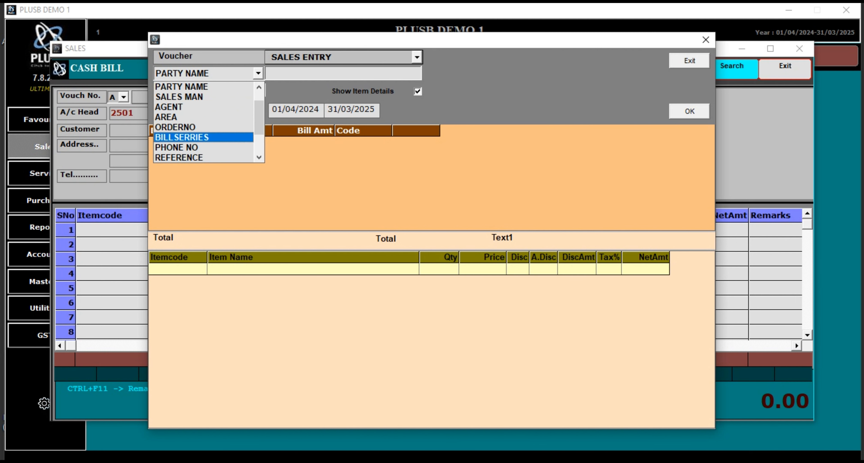
scroll(203, 122, down, 1)
scroll(203, 121, down, 1)
scroll(203, 122, up, 2)
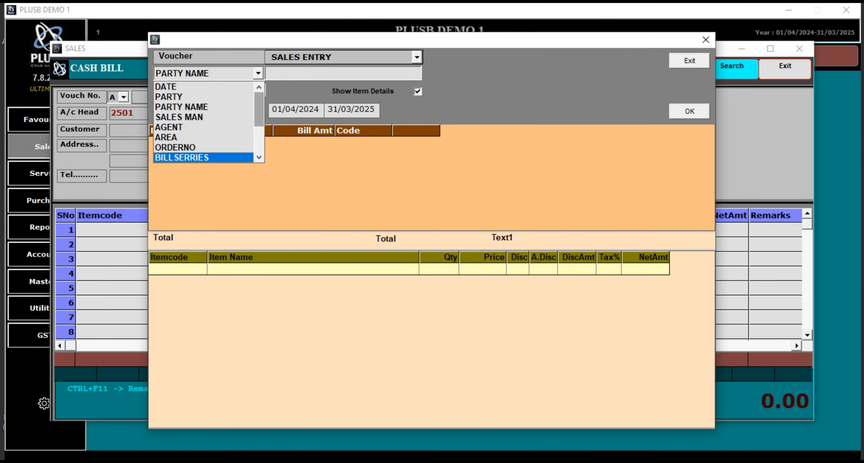
Close the sales entry search and the sales billing window.
click(706, 39)
click(706, 39)
click(800, 48)
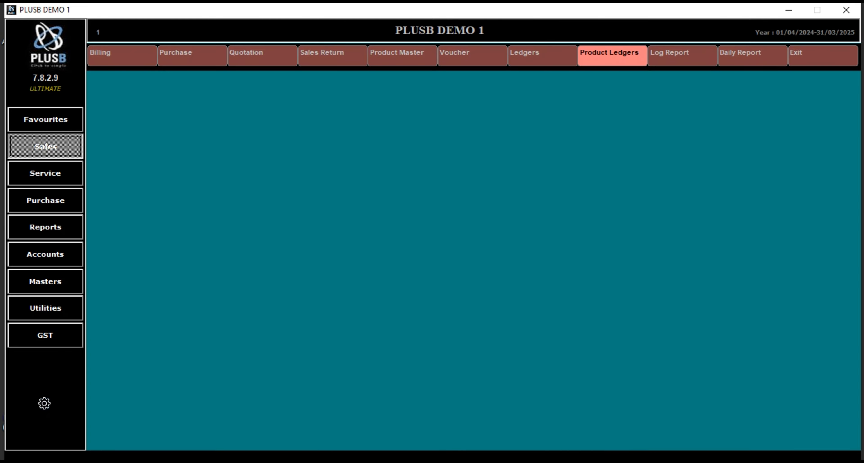
View the product ledger of TEST ITEM (code 1001), found by searching TE, select its TEST SUPPLIER purchase entry, and close the ledger.
key(F11)
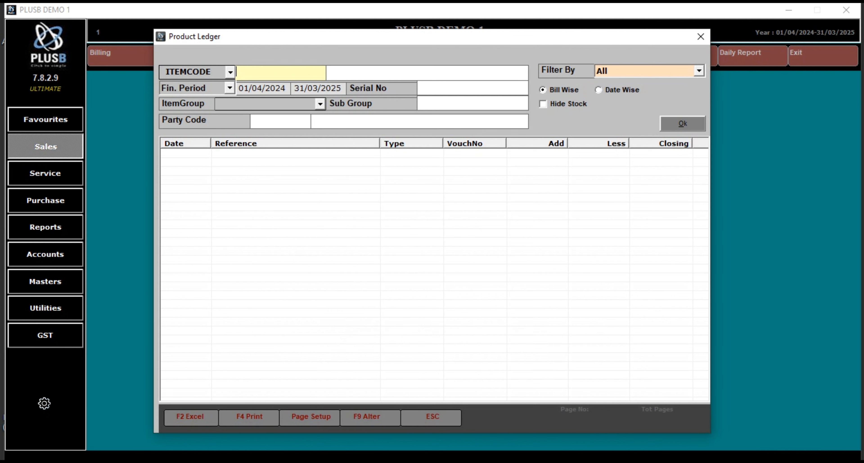
key(Return)
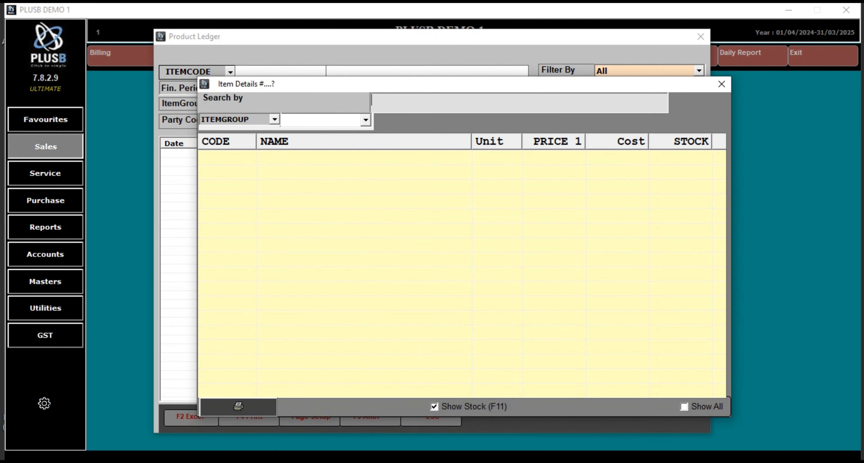
text(TE)
key(Down)
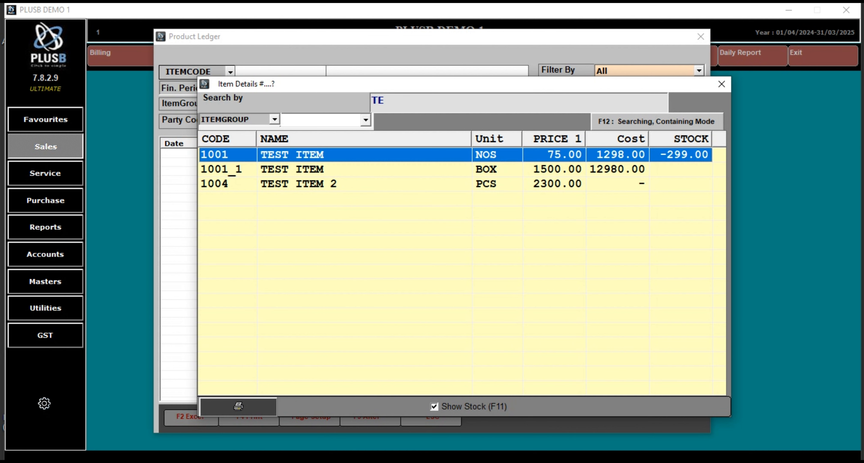
key(Return)
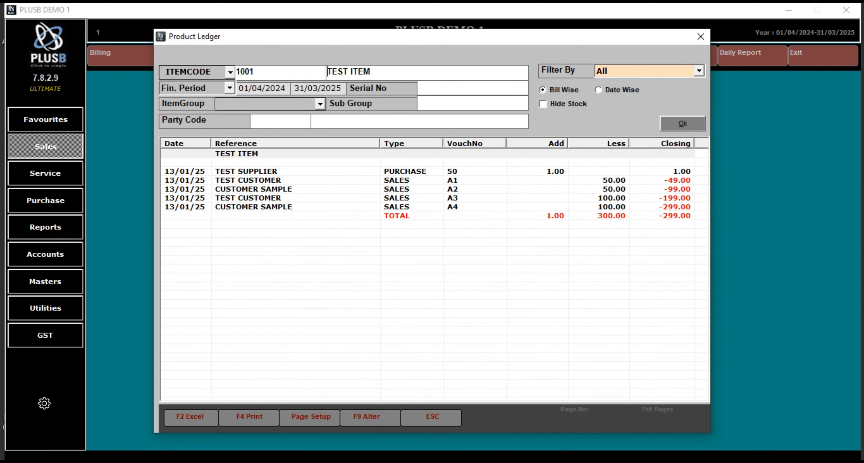
click(246, 171)
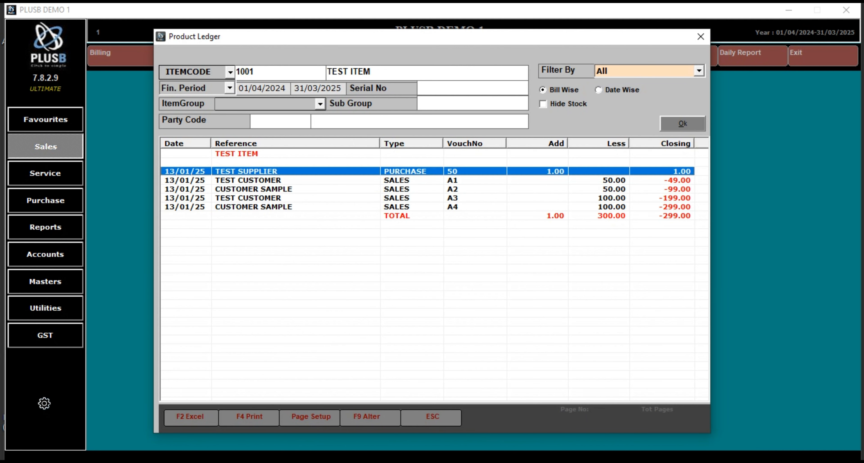
click(701, 37)
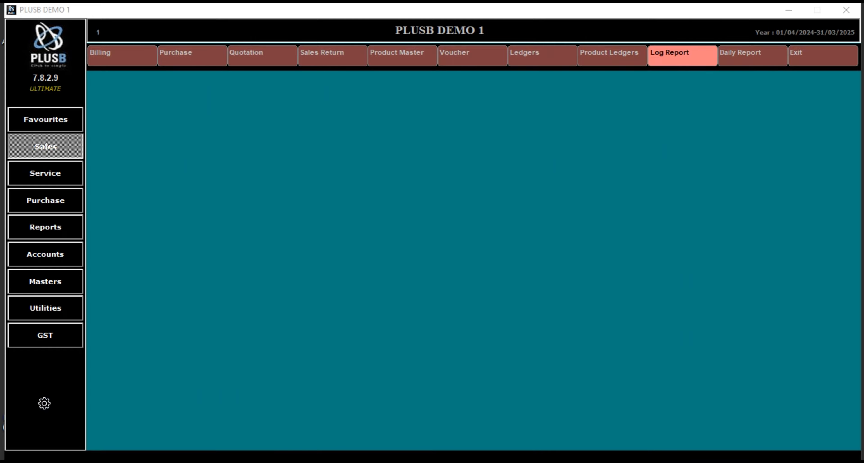